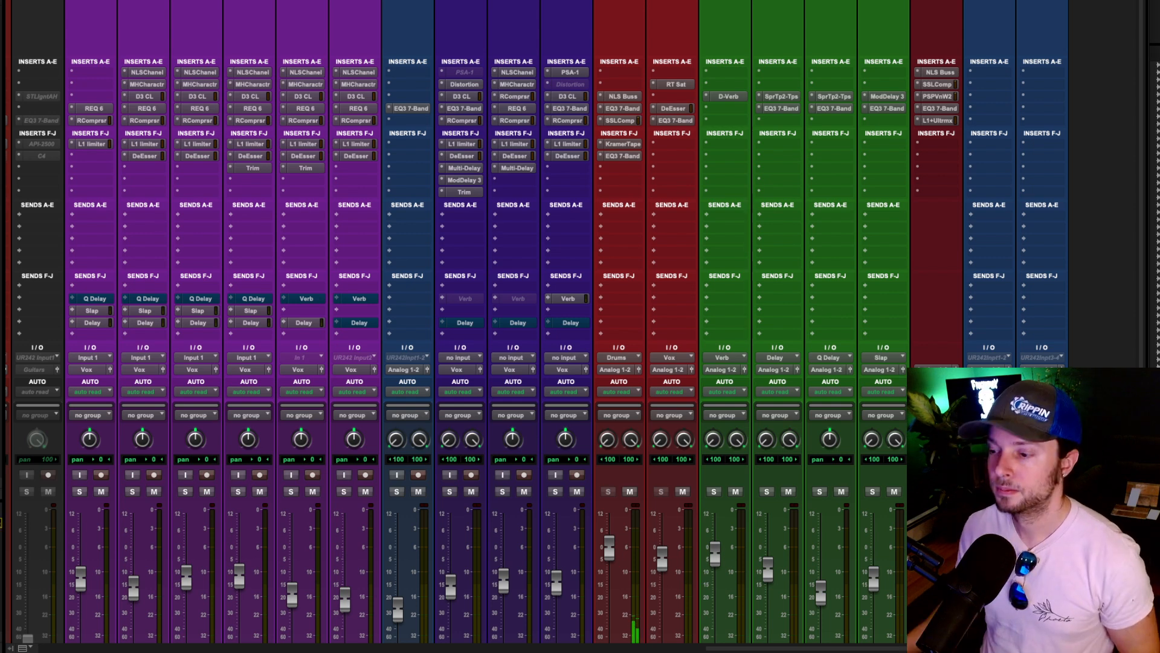
Open the master track's NLS Buss, SSLComp, PSP VintageWarmer2, EQ3 7-Band and L1 Ultramaximizer inserts together and arrange their windows to review the chain.
left_click(947, 72)
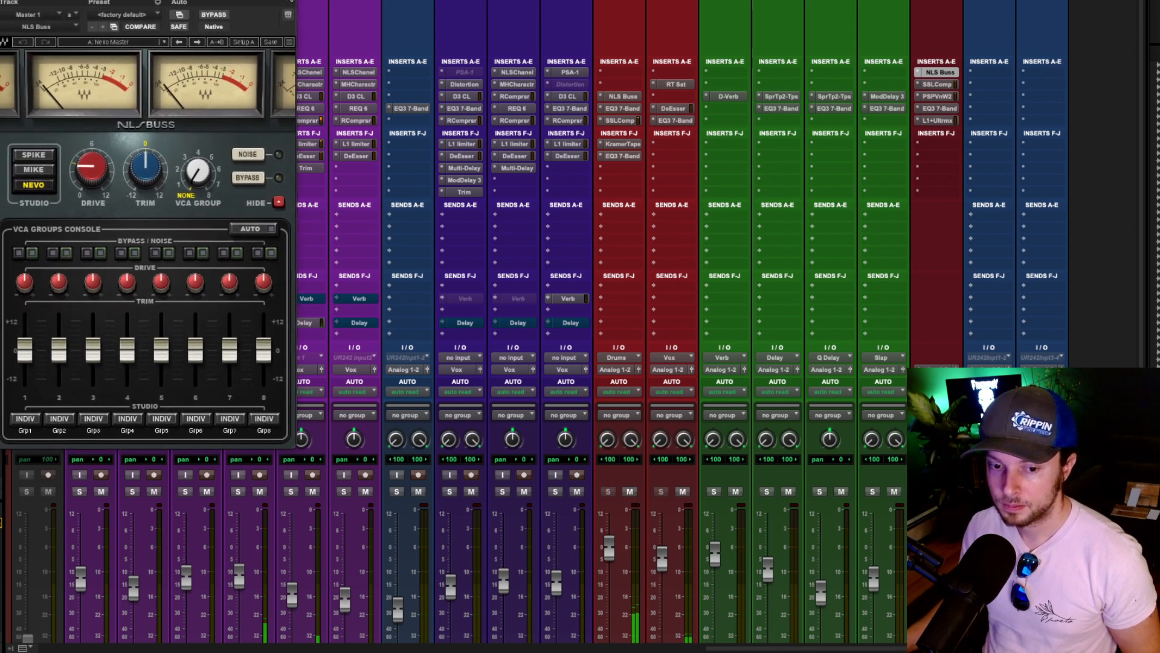
left_click(941, 86)
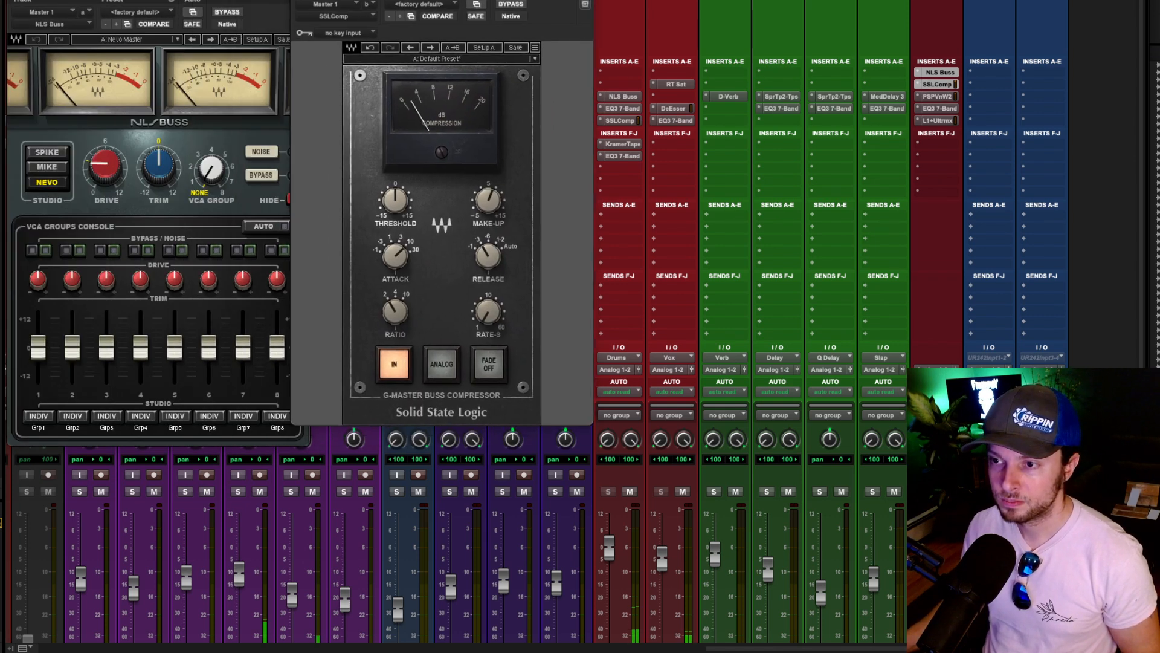
left_click(937, 96)
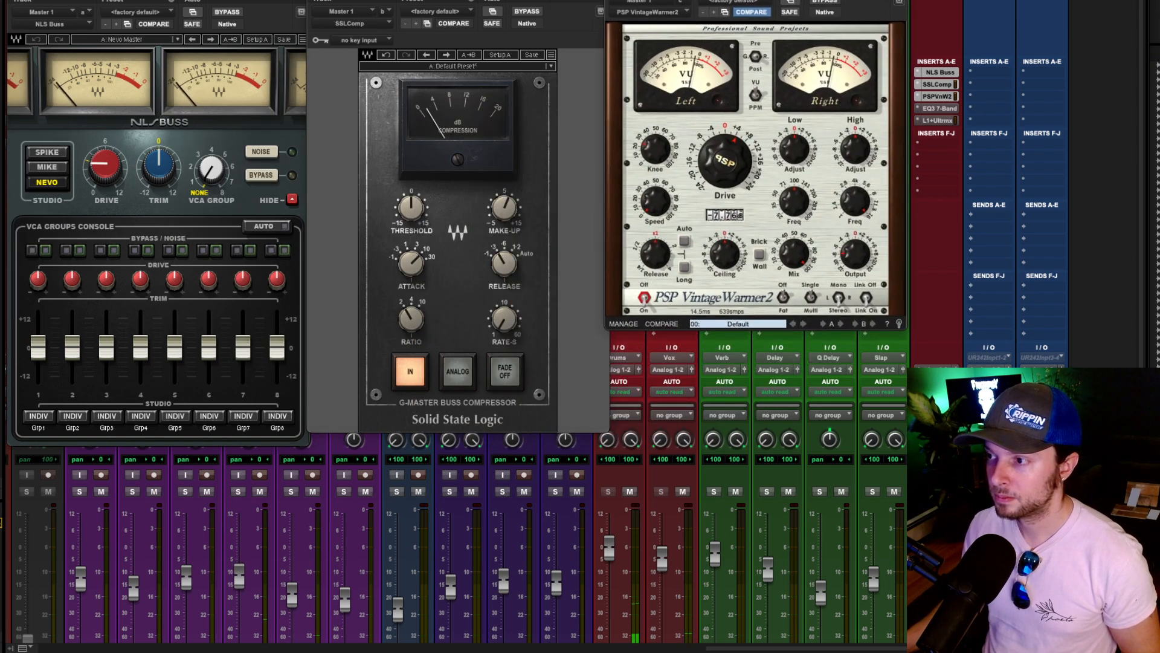
left_click_drag(317, 650, 312, 330)
left_click(937, 120)
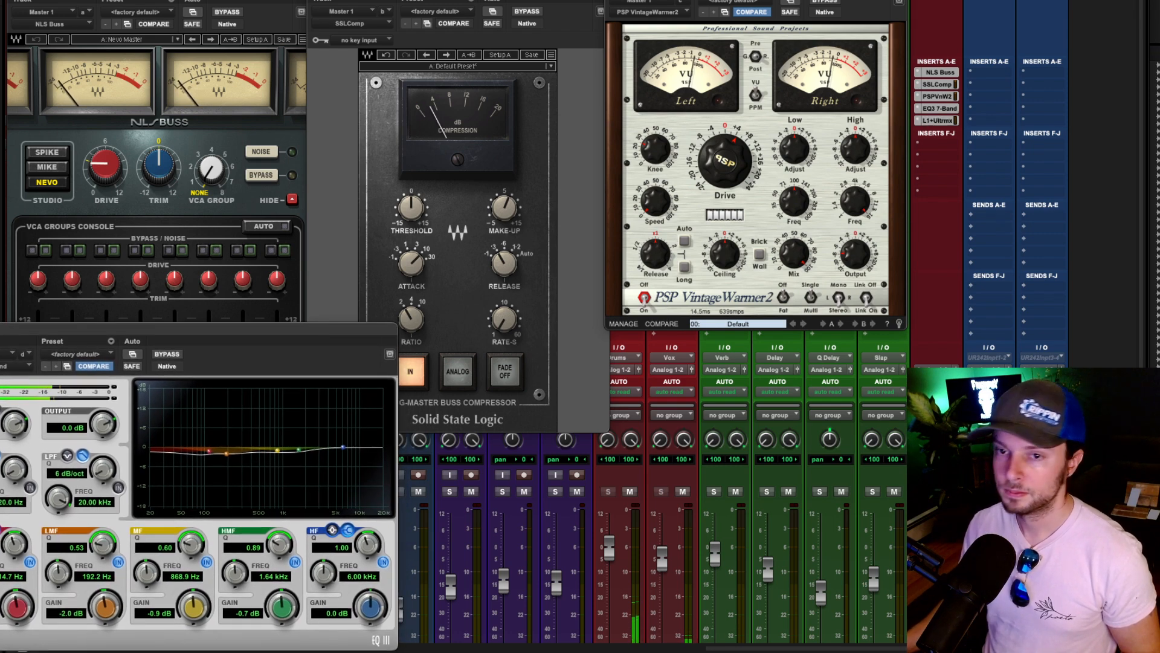
left_click_drag(681, 355, 722, 363)
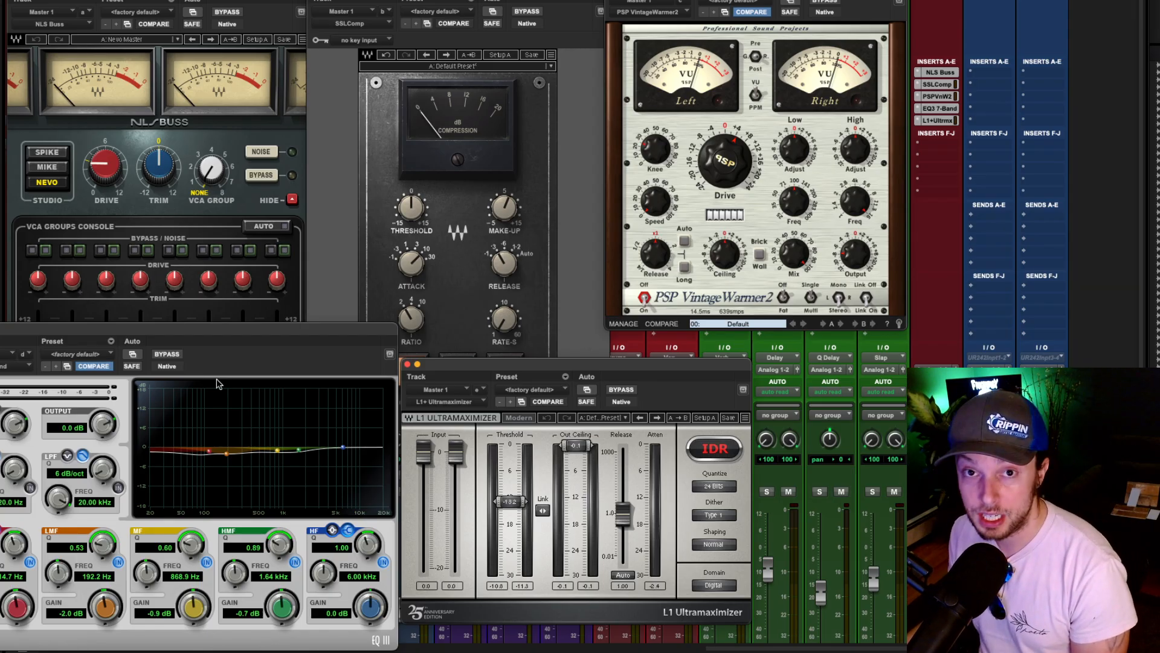
mouse_move(142, 179)
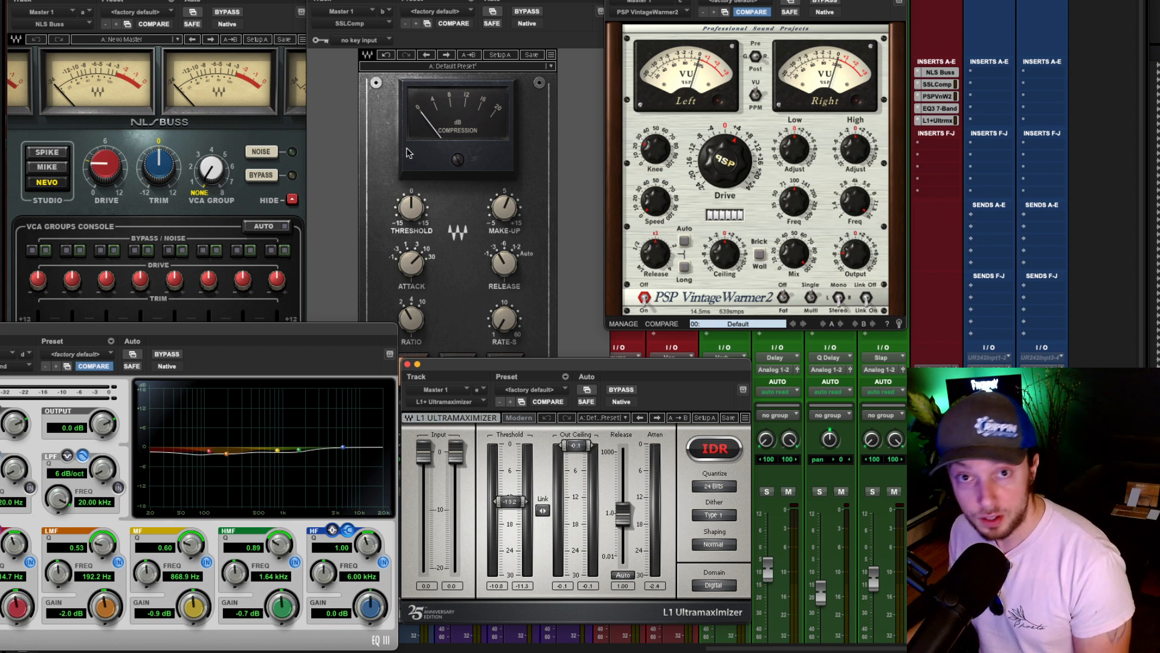
mouse_move(699, 147)
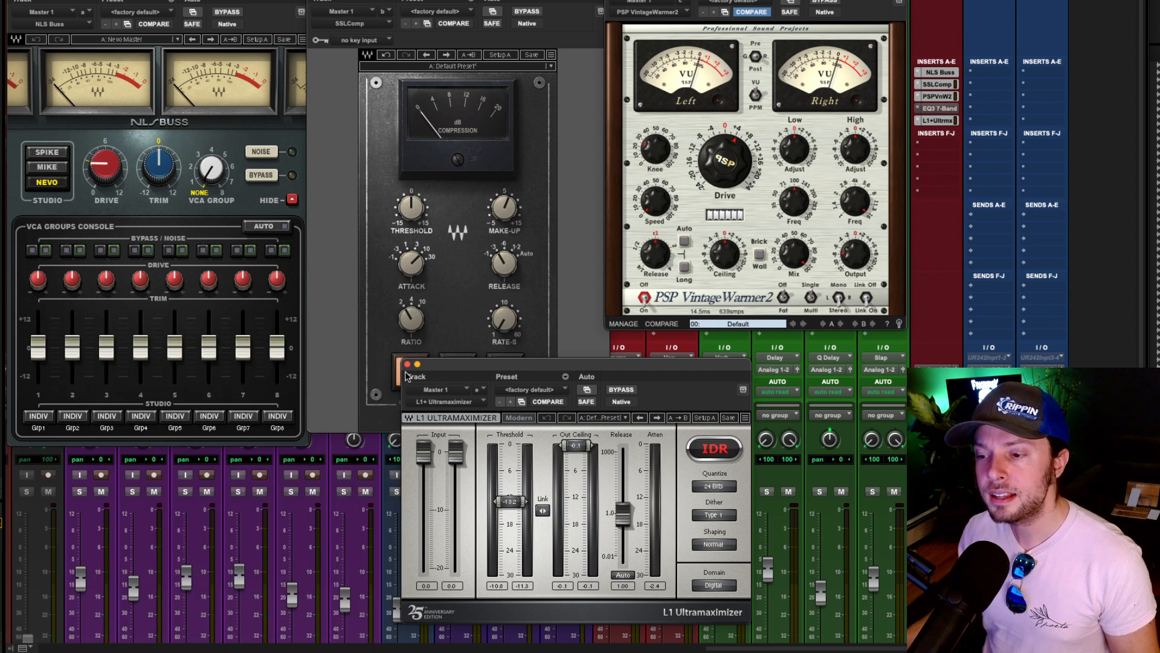
Close the other plug-in windows and examine the threshold, attack, release and ratio settings of the master's SSL G-Master Buss Compressor.
left_click(408, 364)
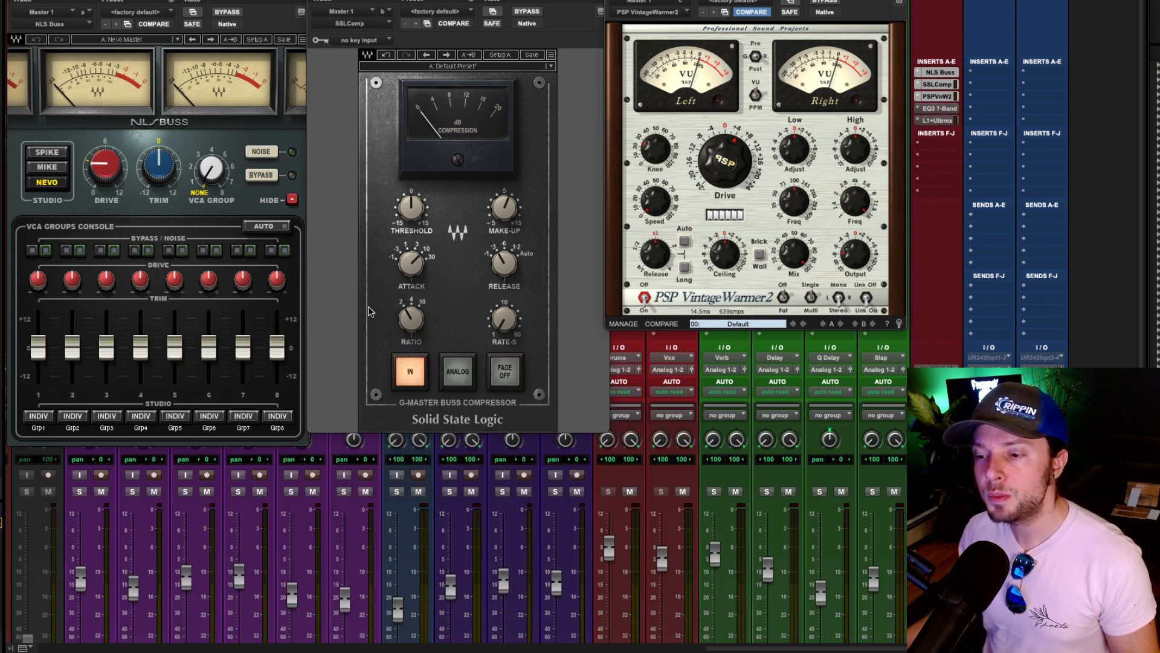
left_click(13, 0)
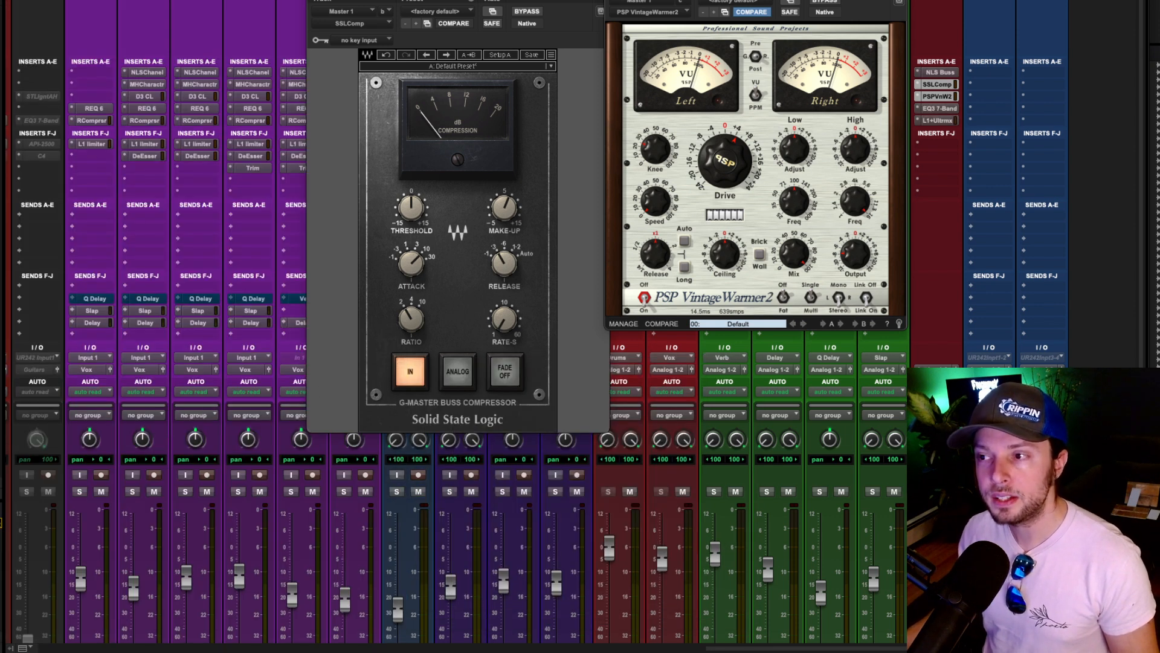
left_click(612, 0)
left_click_drag(466, 0, 313, 31)
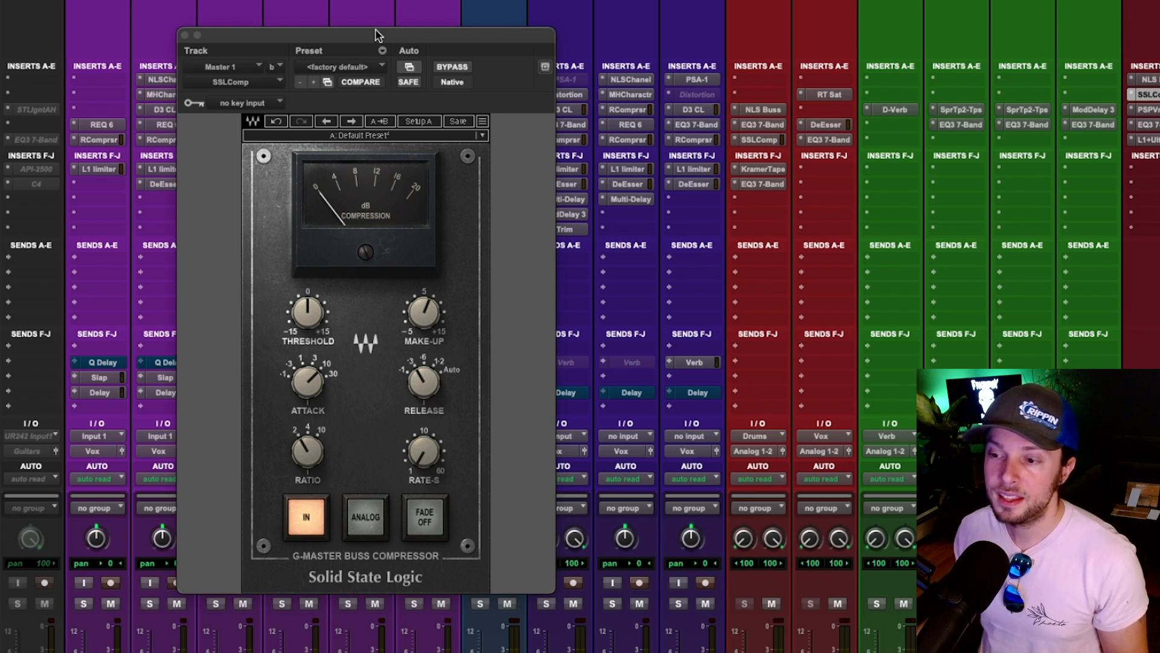
mouse_move(414, 371)
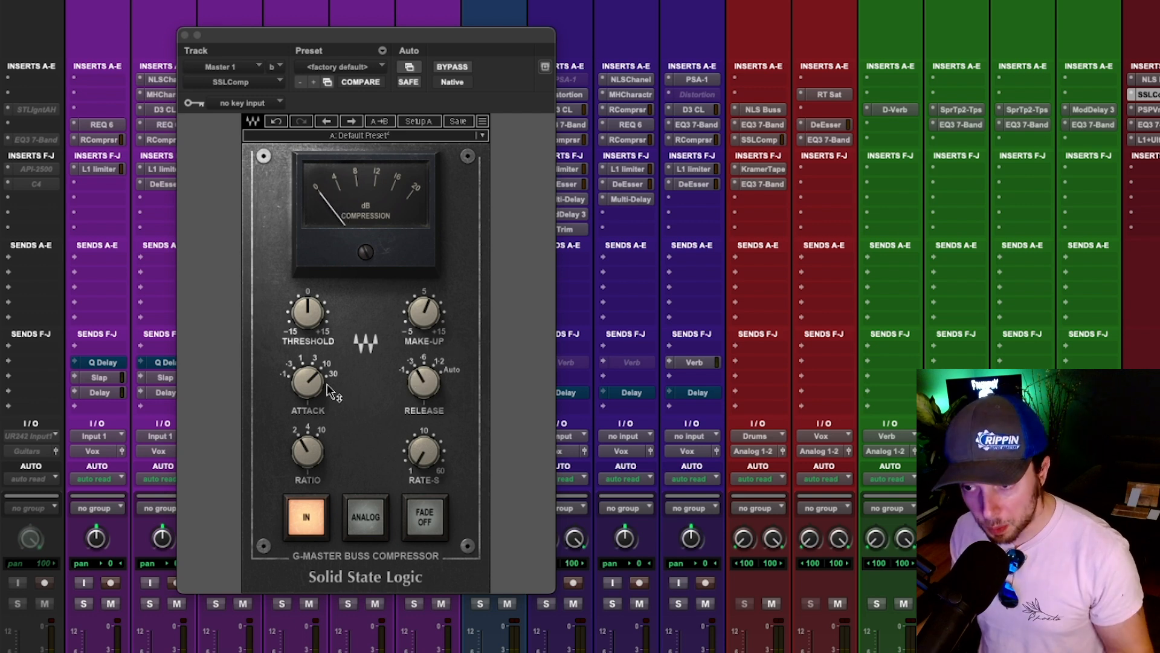
mouse_move(315, 385)
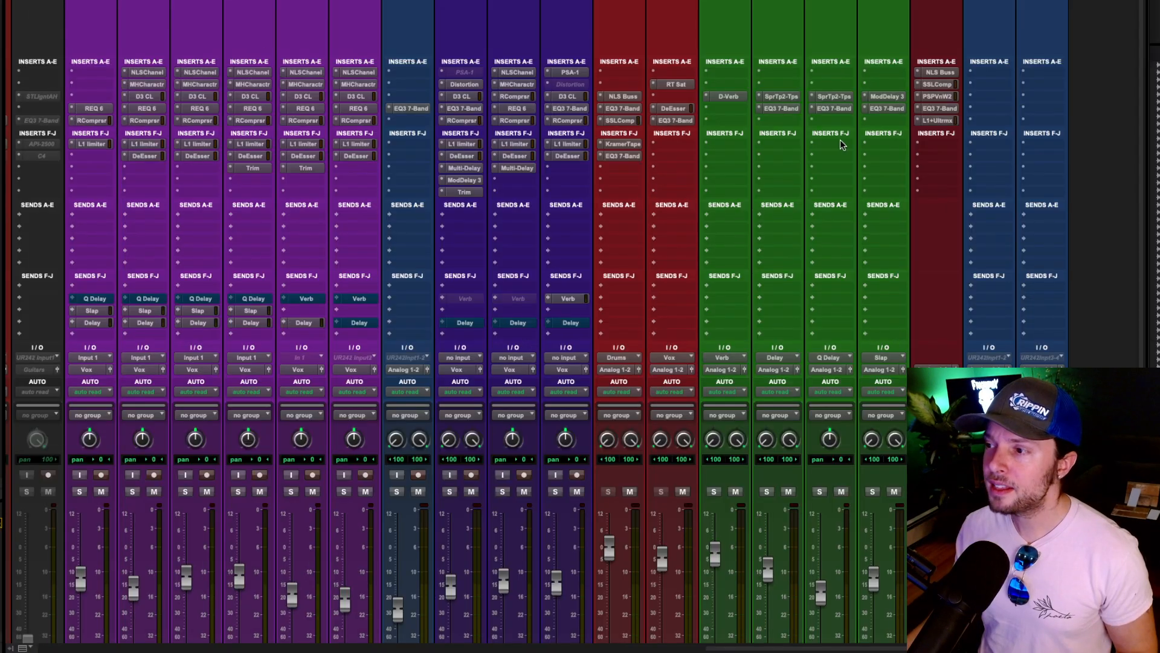
Open PSP VintageWarmer2 on the master track, examine its drive, mix and tone settings, and close it.
left_click(943, 109)
left_click_drag(410, 145, 331, 61)
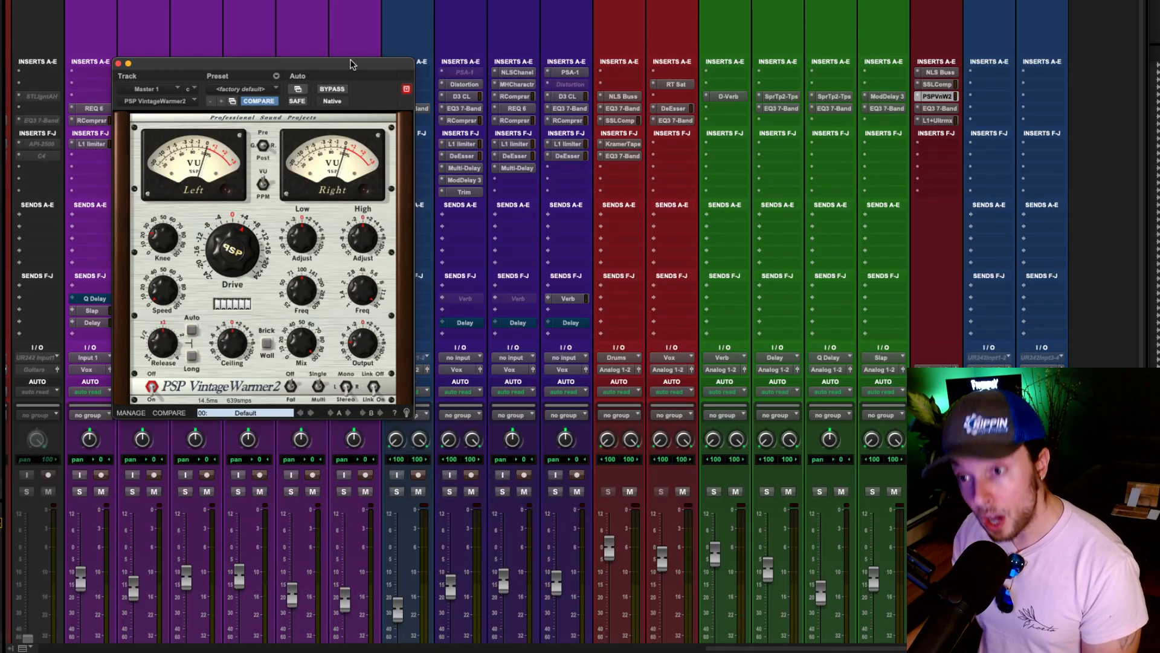
left_click_drag(355, 56, 357, 69)
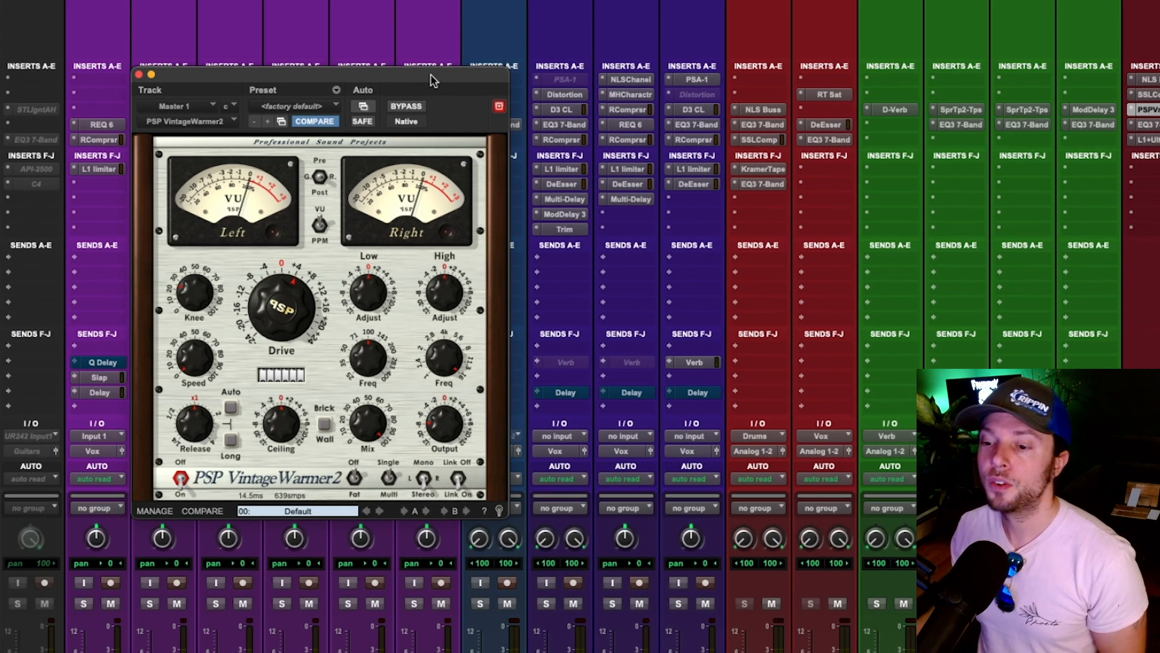
left_click_drag(430, 74, 416, 86)
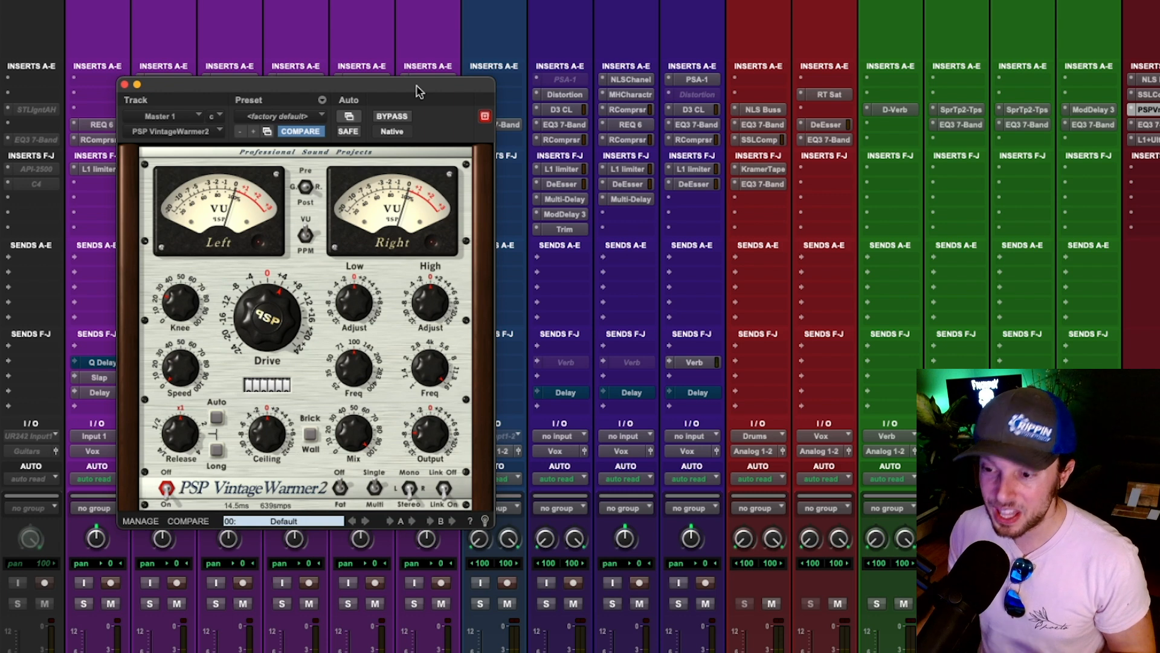
left_click_drag(416, 86, 389, 104)
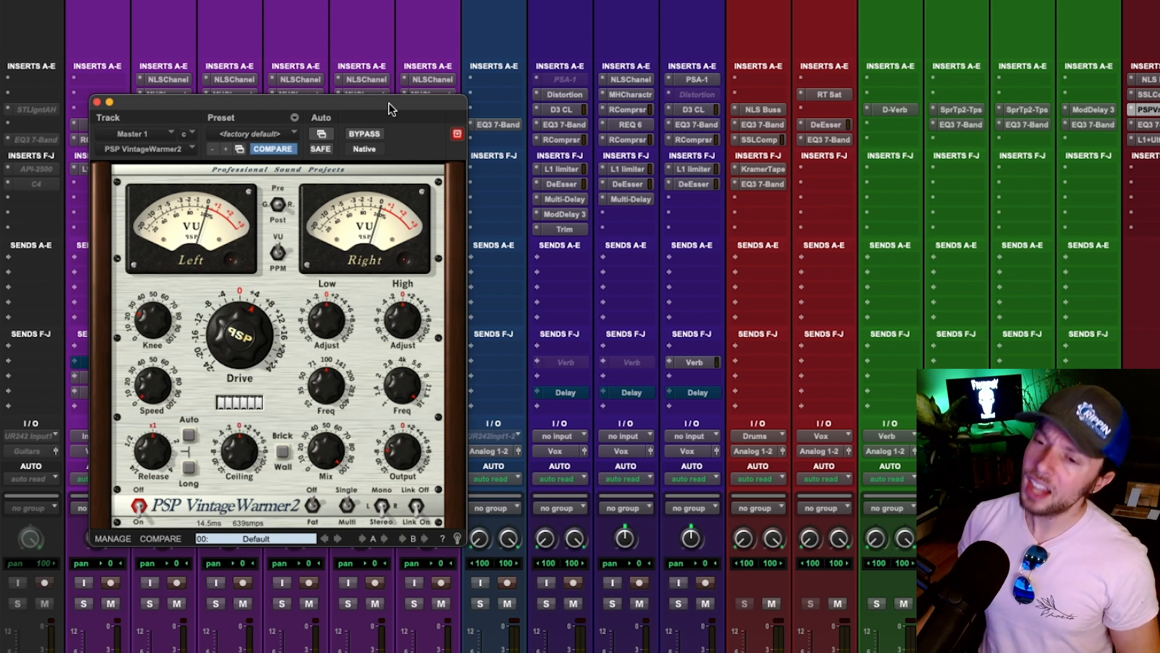
left_click(96, 103)
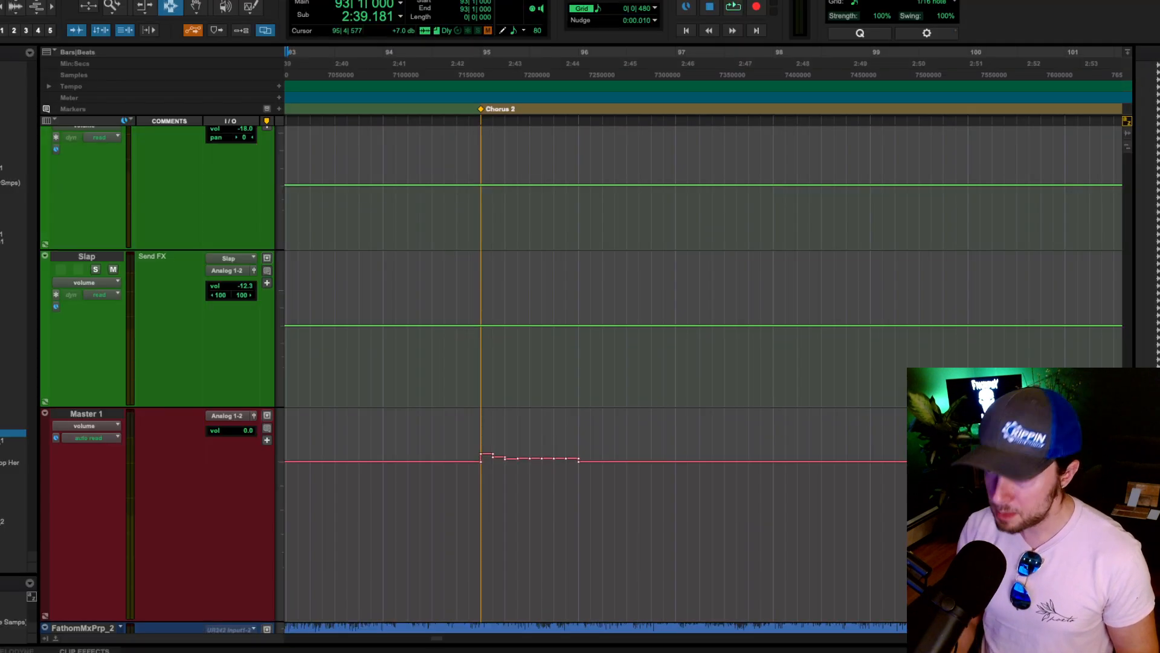
Locate the volume automation boost on Master 1 at Chorus 2 and play it back from bar 95.
scroll(531, 423, "left", 2)
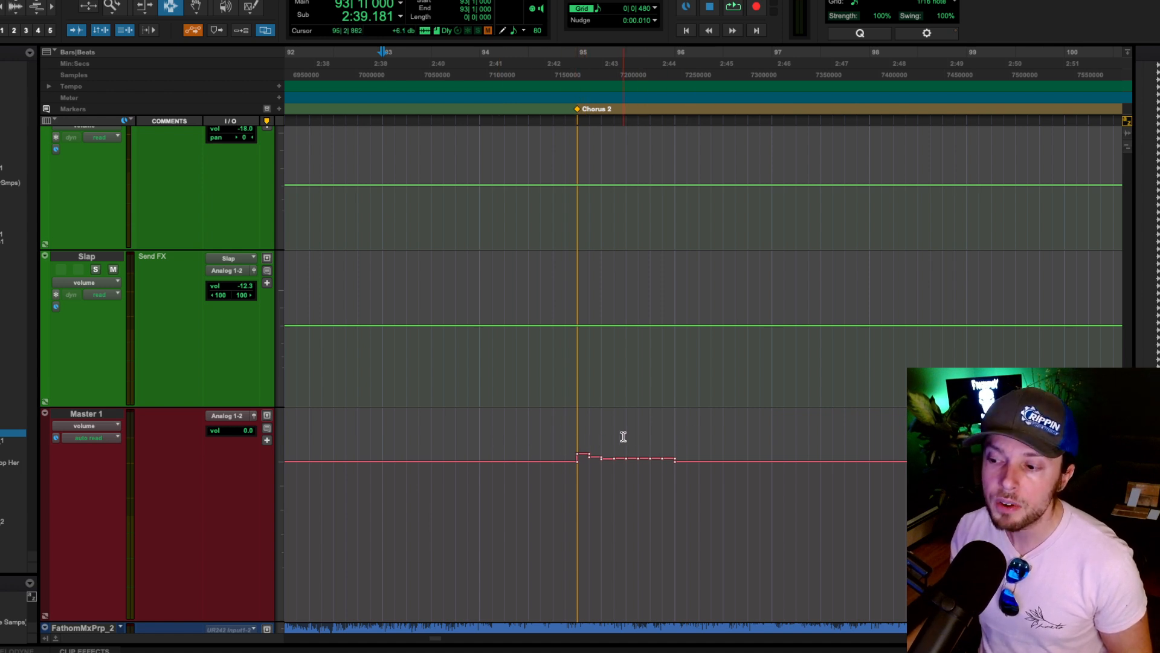
left_click(585, 427)
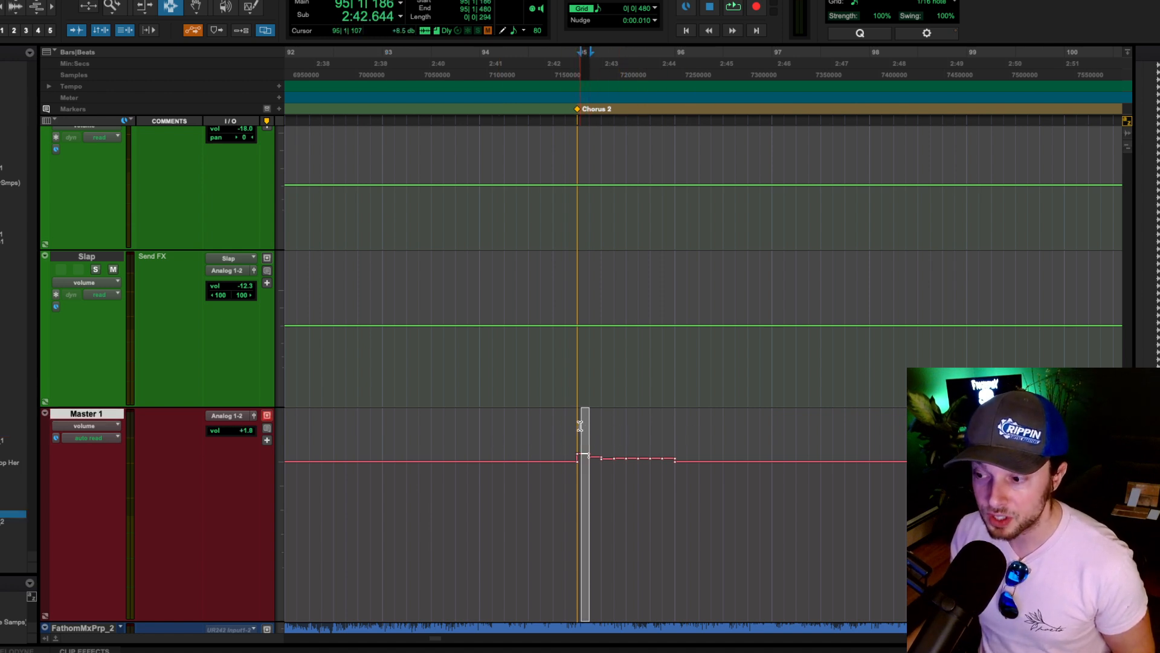
left_click(584, 425)
left_click_drag(584, 426, 761, 423)
left_click(574, 406)
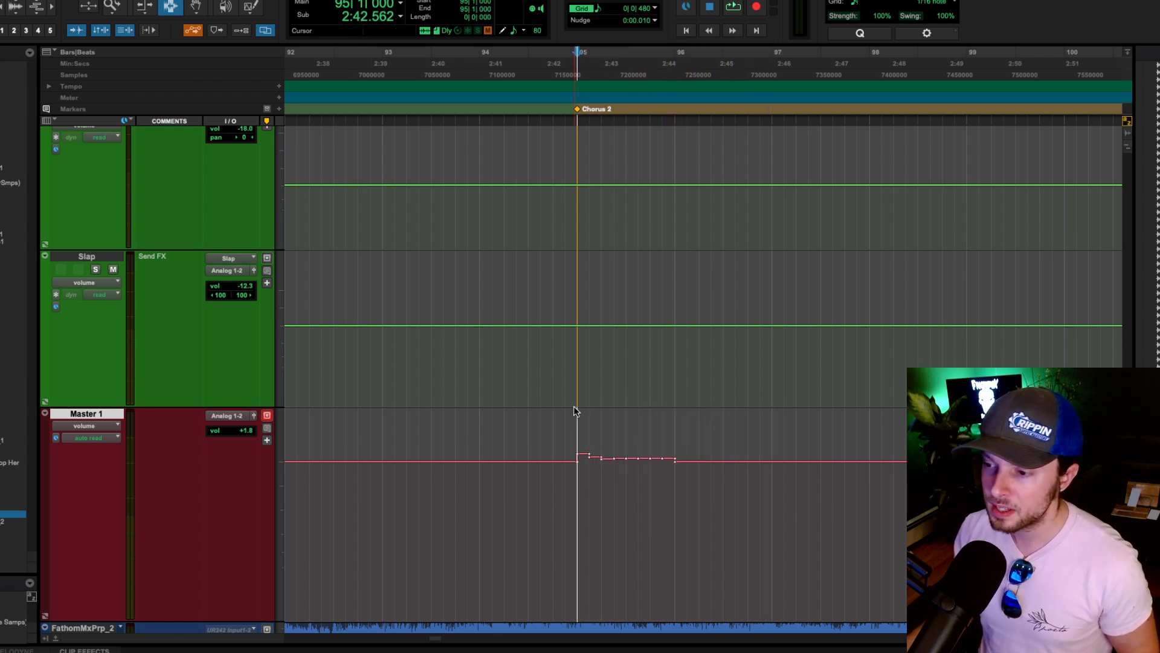
key("space")
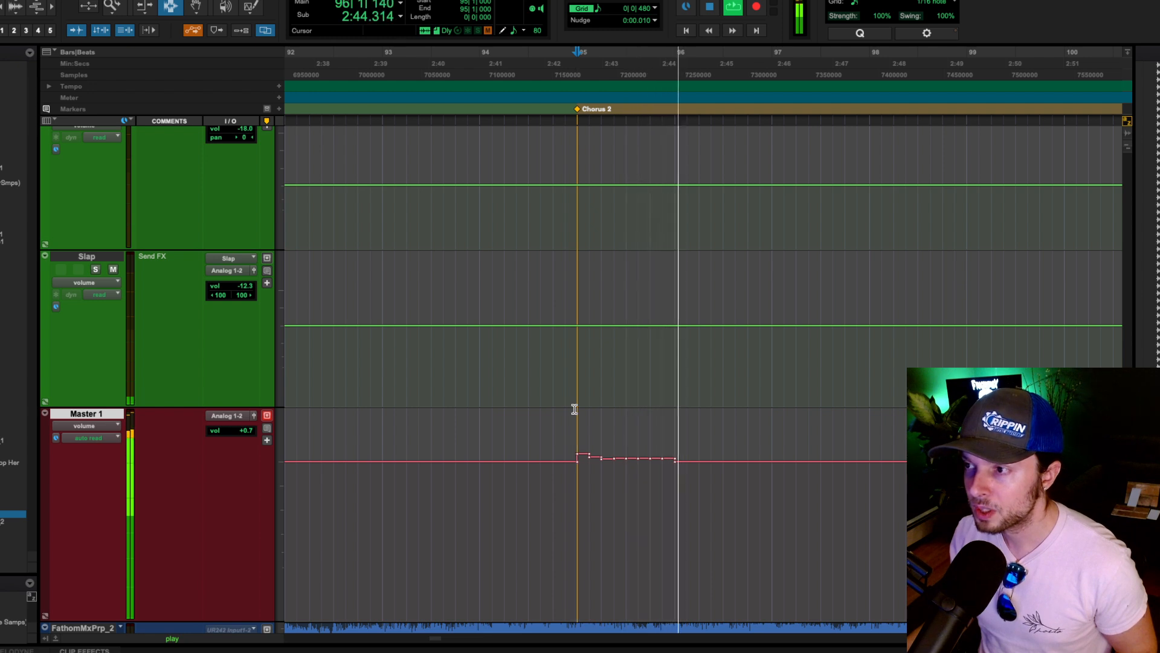
key("space")
key("space")
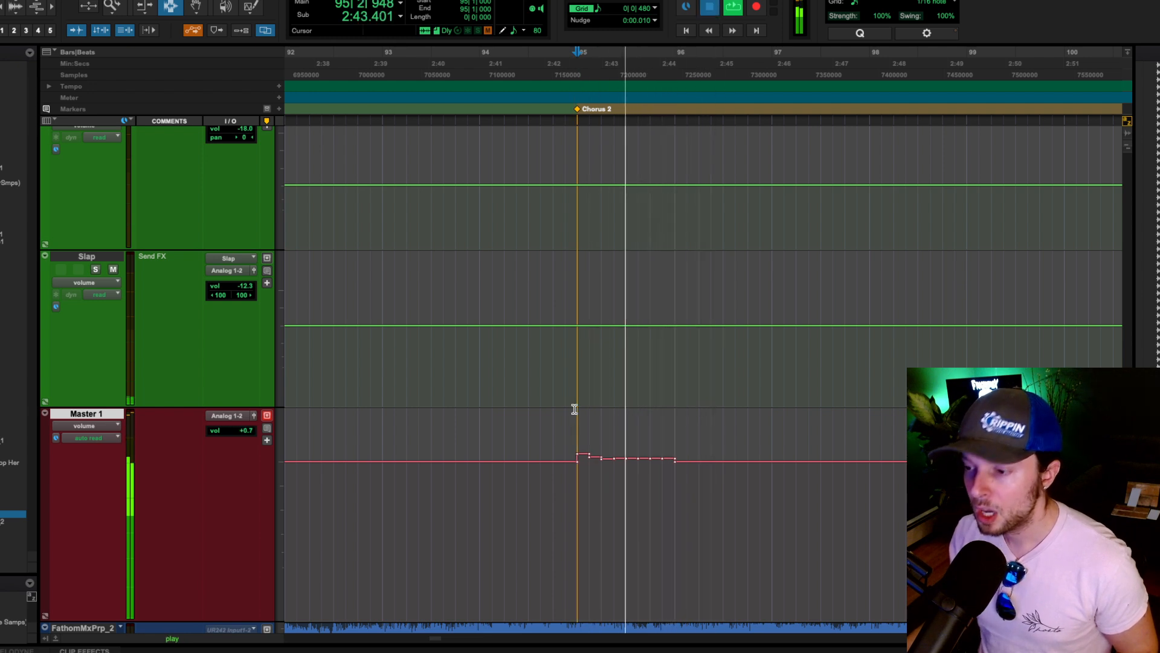
key("space")
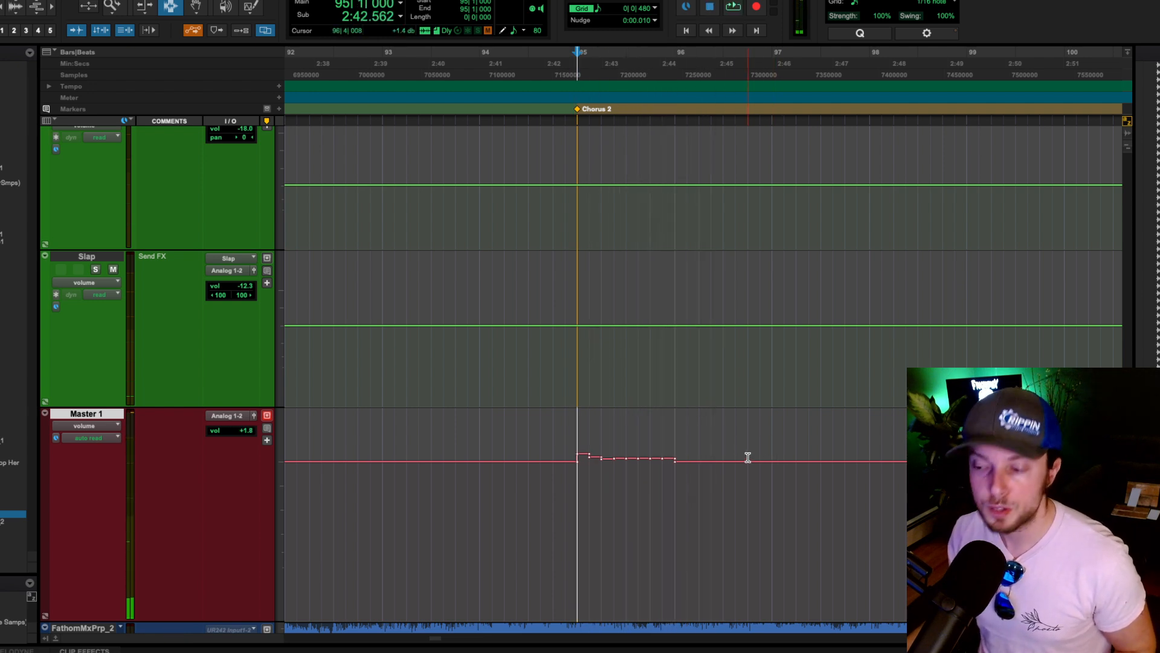
Play the transition into Chorus 2 from bar 93 to hear the master volume boost in context.
left_click(379, 452)
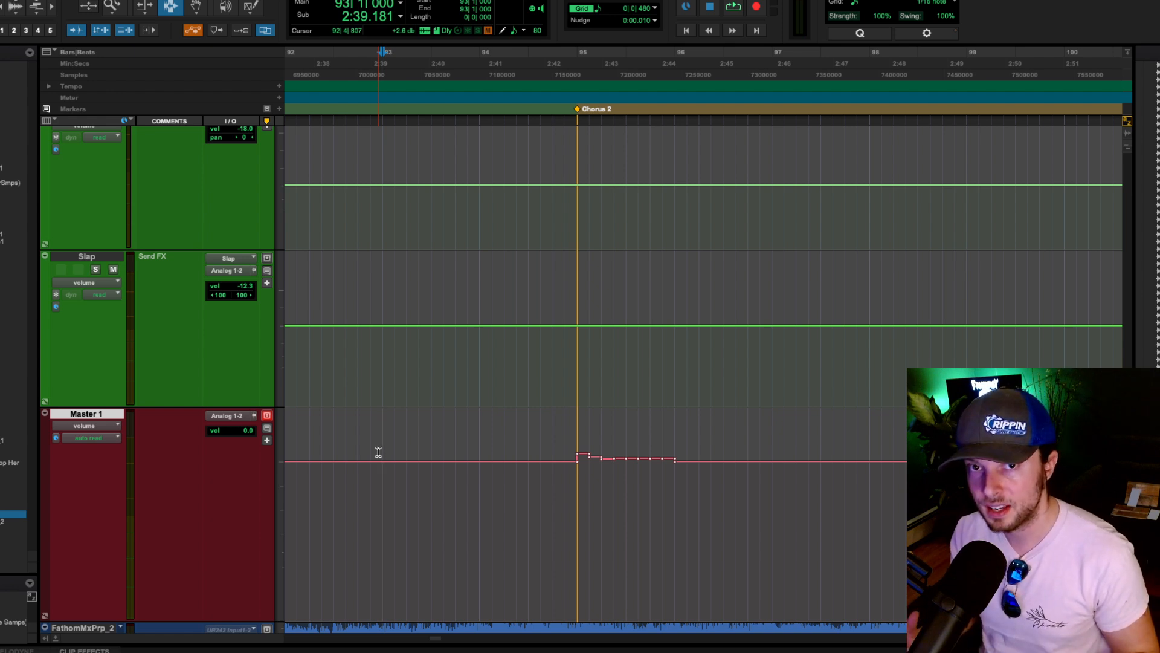
key("space")
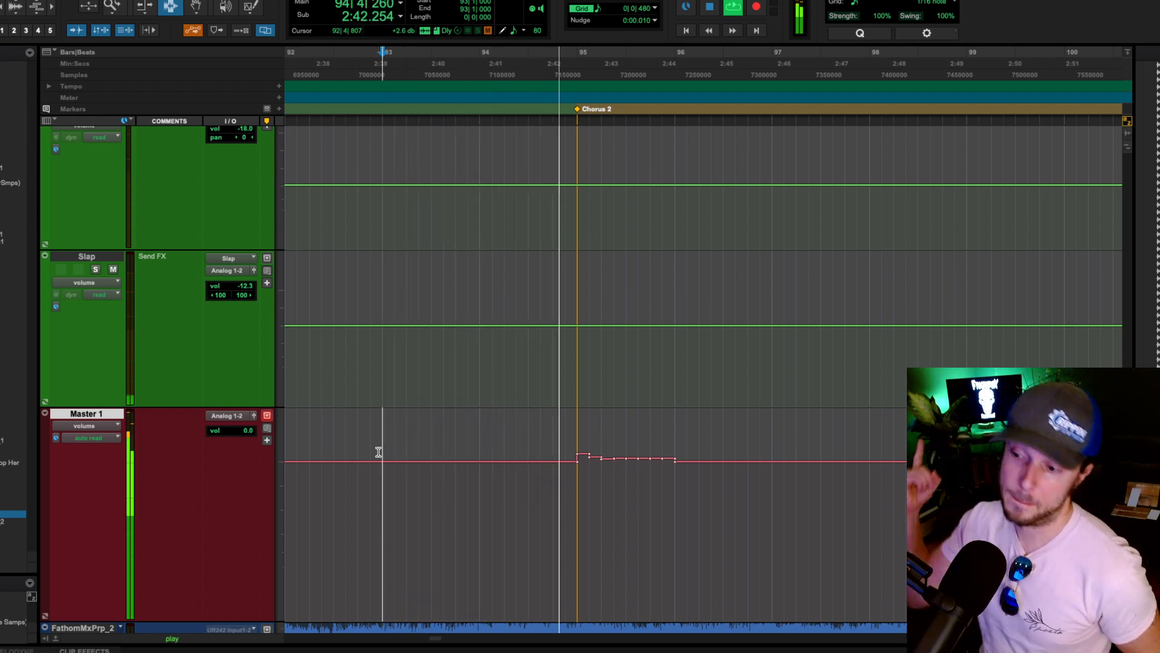
key("r")
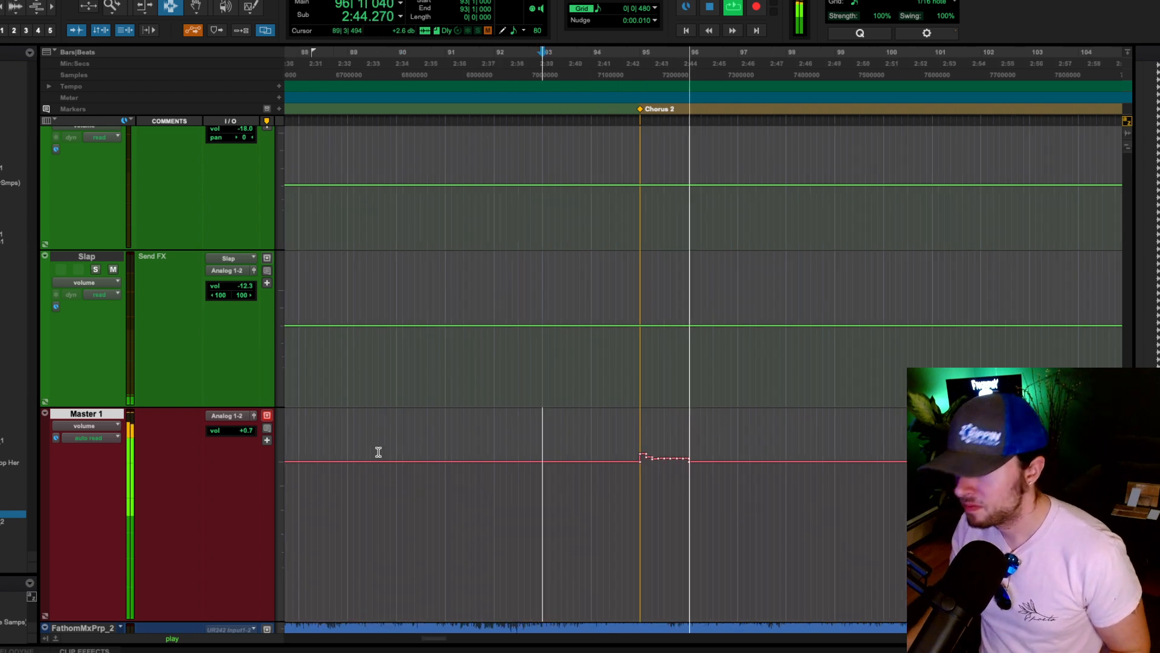
key("space")
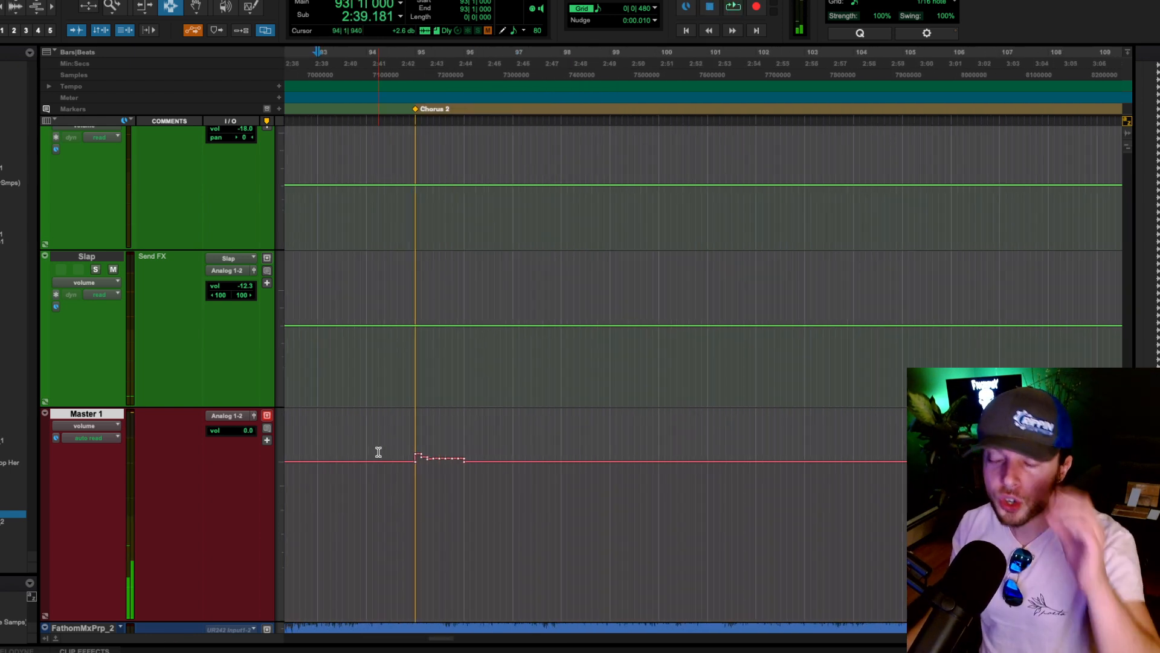
Find the master volume boost at the Solo marker and play the transition into it from bar 109.
scroll(379, 436, "right", 10)
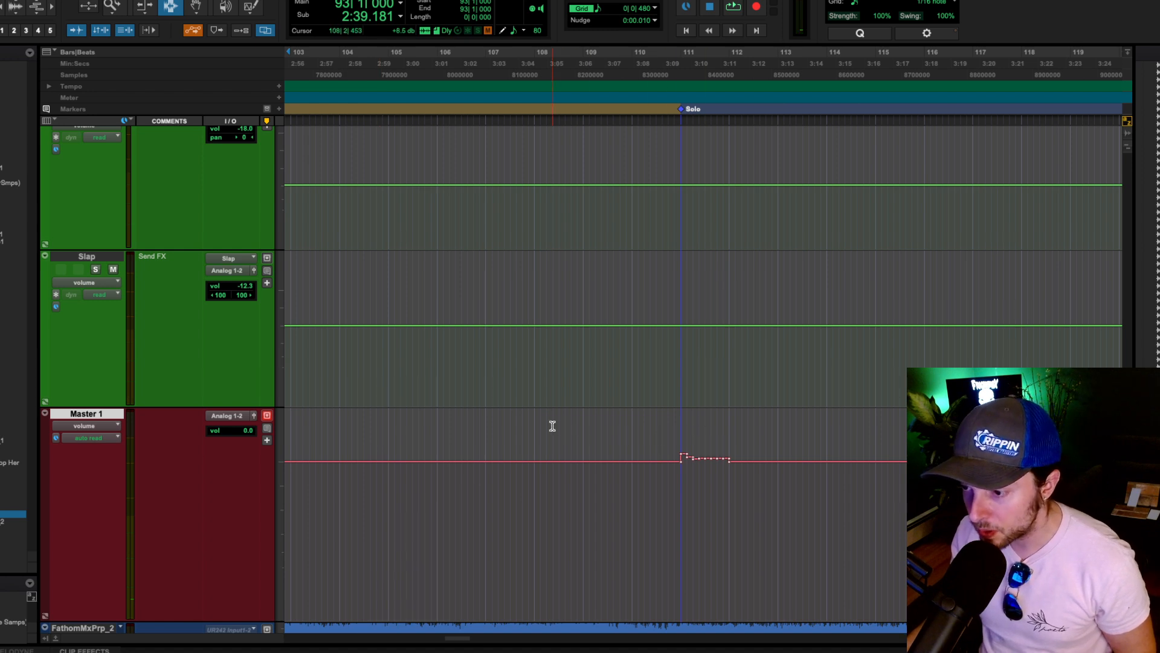
left_click(683, 422)
scroll(577, 435, "left", 2)
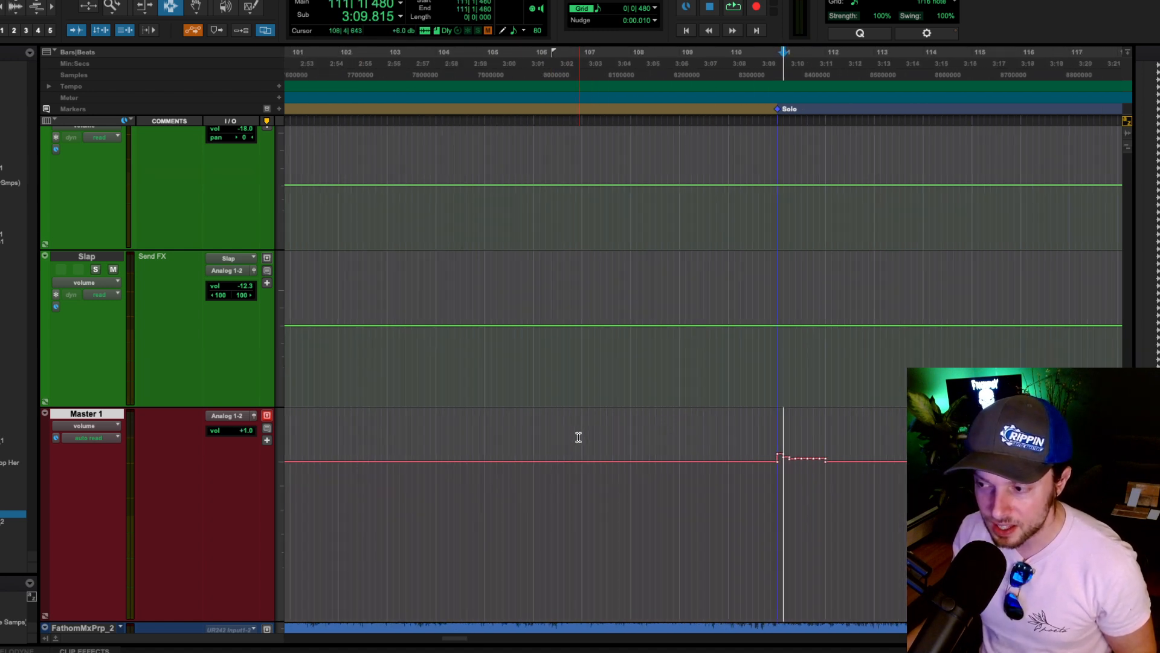
key("space")
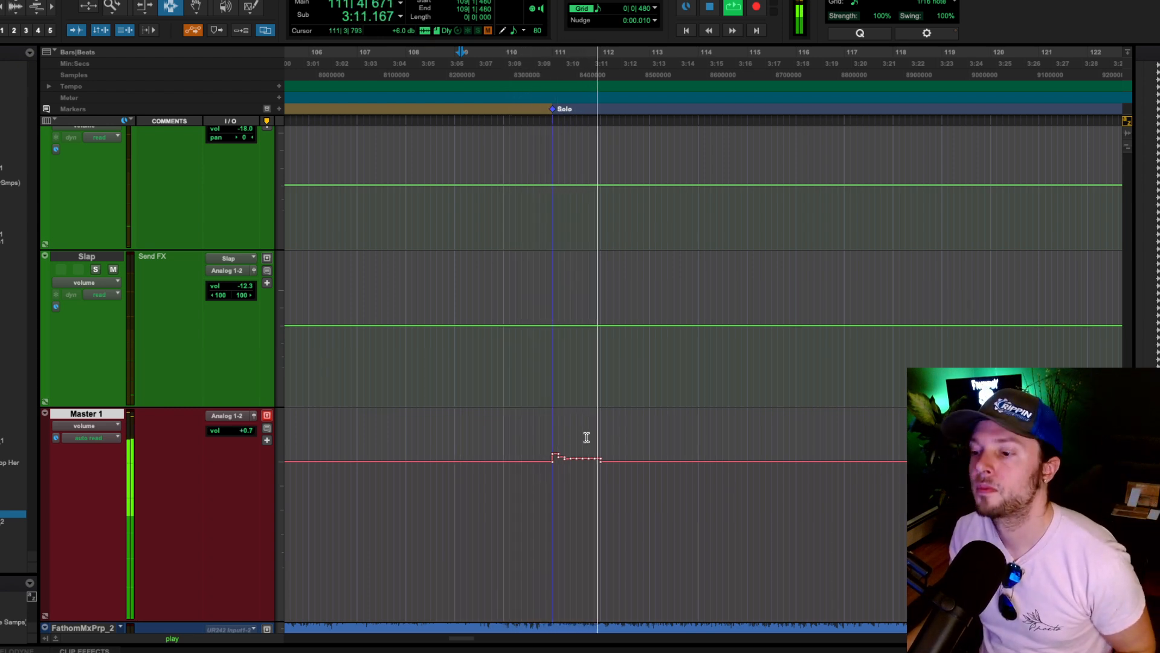
key("space")
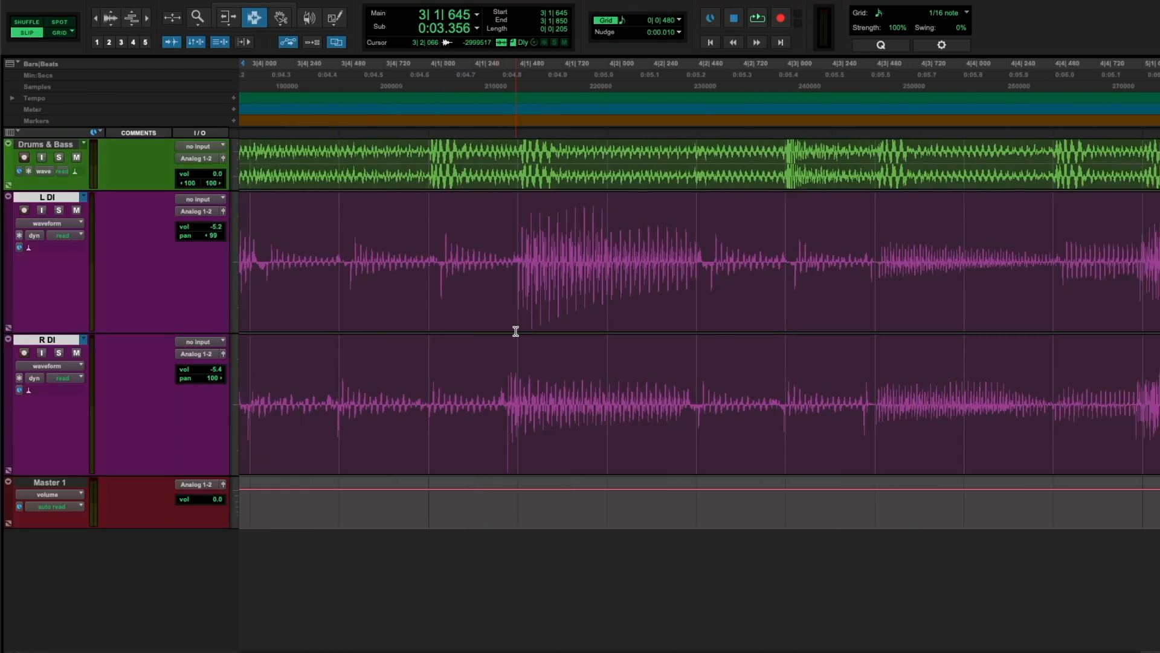
Inspect the L DI and R DI guitar waveforms around bar 4 to compare their timing.
scroll(515, 331, "right", 5)
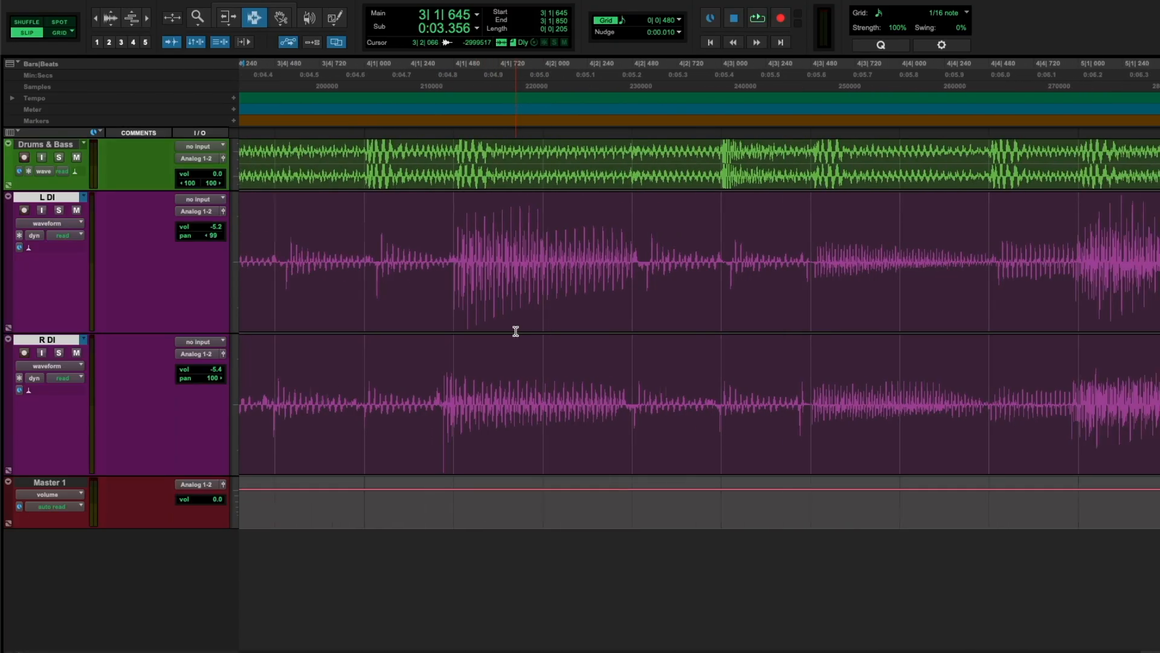
left_click_drag(598, 260, 672, 370)
left_click_drag(611, 234, 781, 242)
scroll(616, 301, "right", 5)
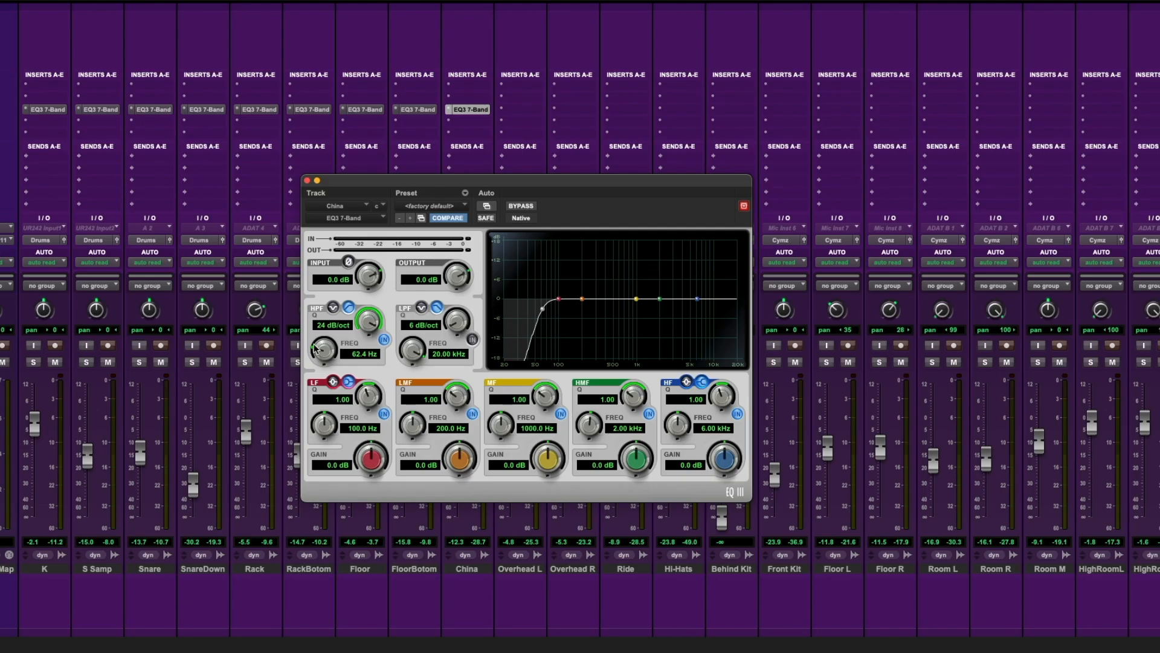
Raise the high-pass filter frequency of the China track's EQ3 7-Band to about 406 Hz.
left_click_drag(330, 349, 344, 331)
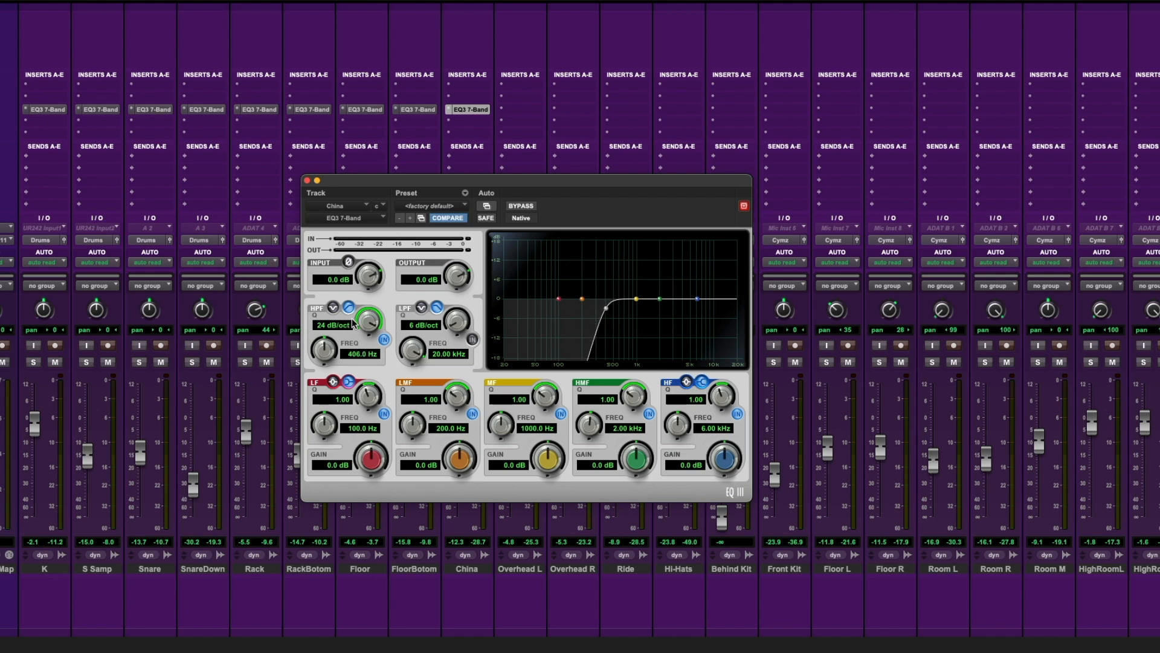
left_click_drag(331, 353, 326, 357)
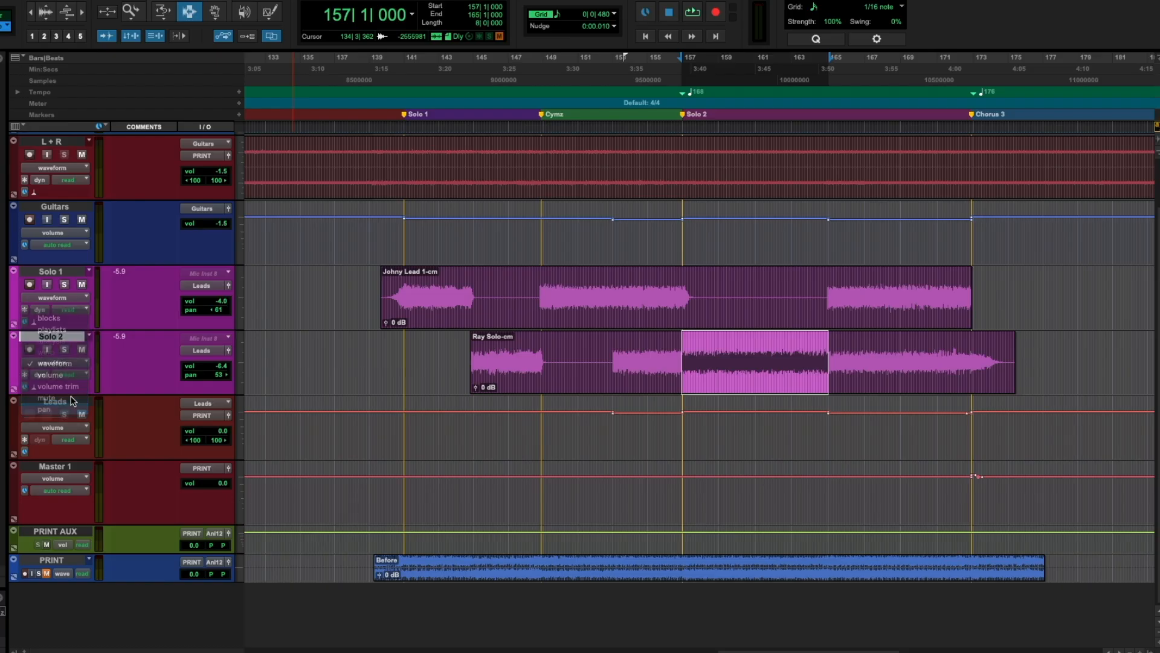
Show the Solo 2 track's pan automation and adjust the pan of the selected section from bar 157 to 165.
key("super+m")
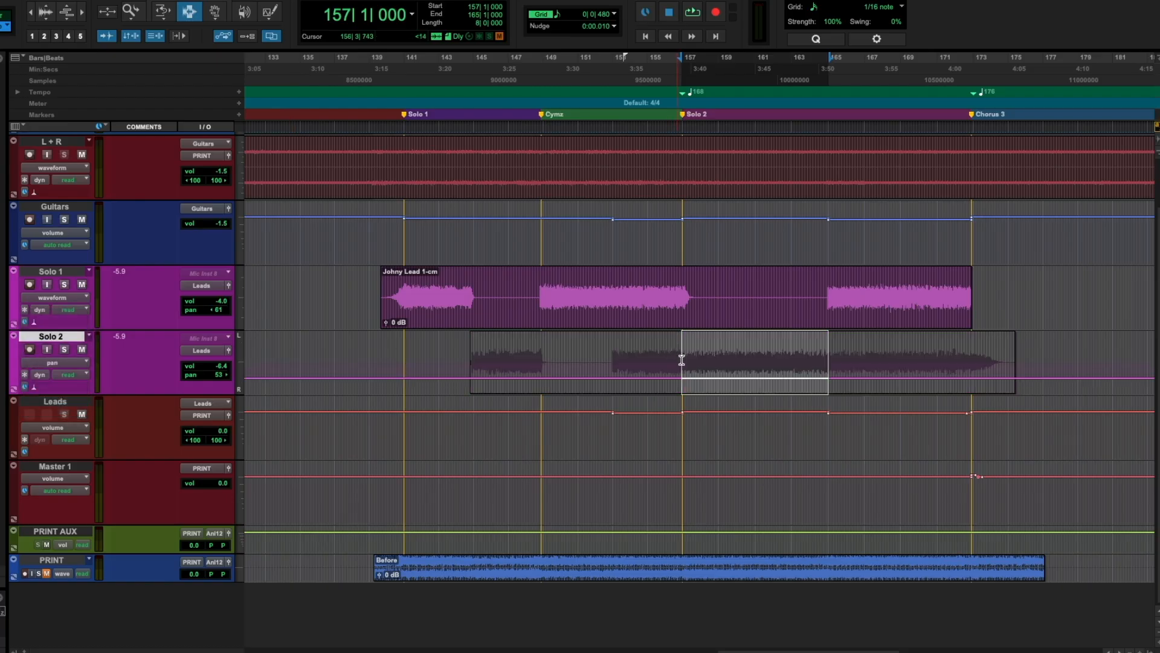
left_click_drag(731, 287, 727, 260)
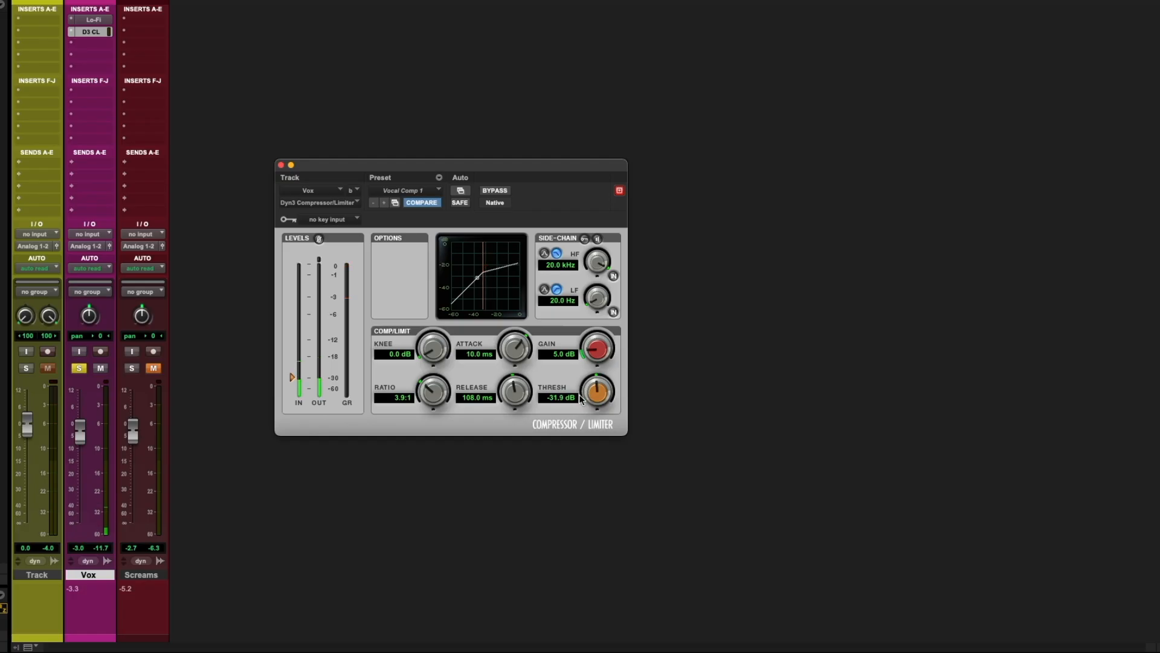
Lower the threshold of the Dyn3 Compressor/Limiter on the Vox track.
left_click_drag(582, 391, 580, 400)
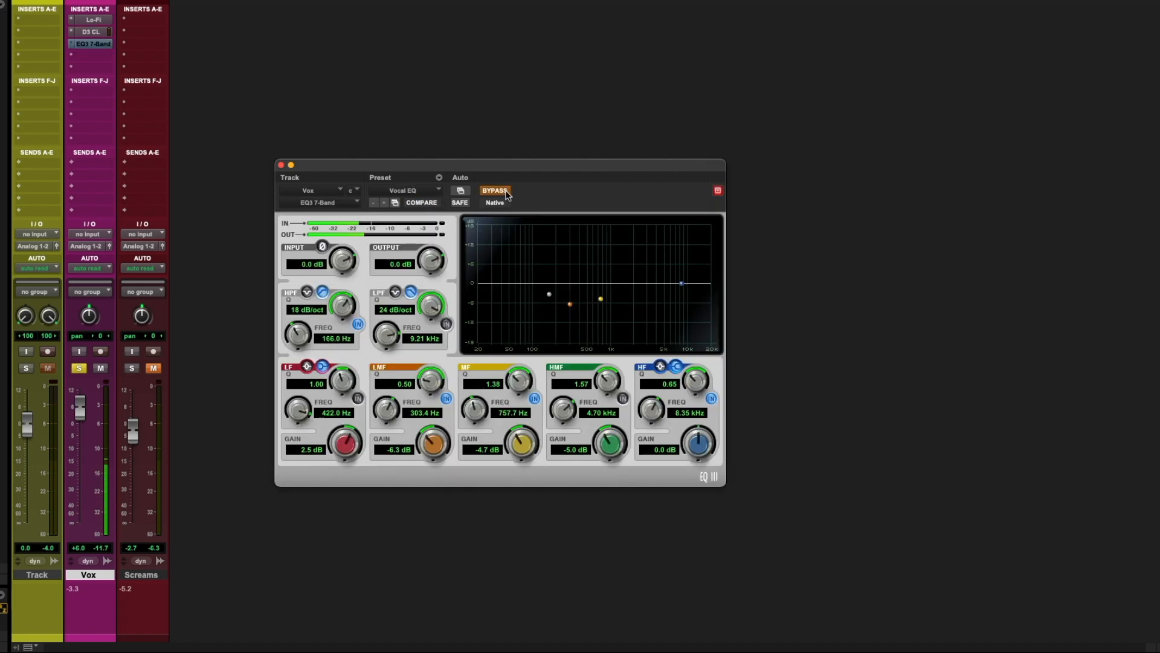